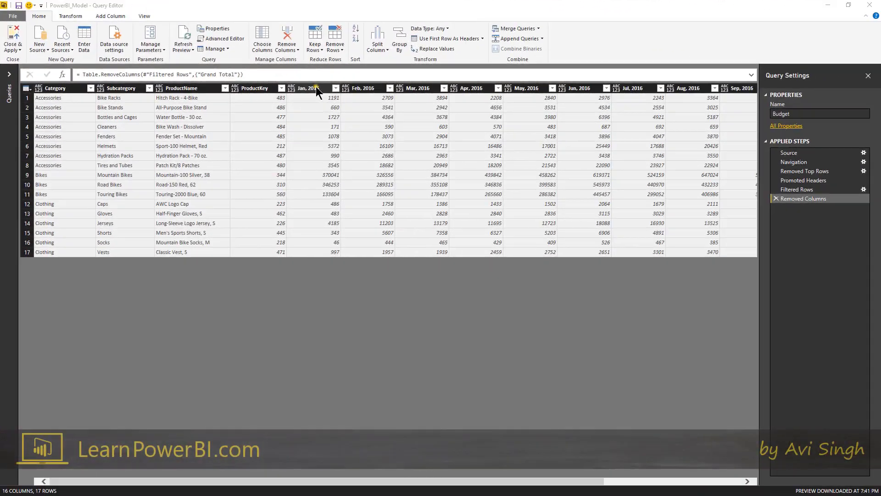
- Select the month columns Jan, 2016 through Dec, 2016 and bring up the Transform ribbon
{"action": "left_click", "coordinate": [316, 86]}
{"action": "left_click_drag", "start_coordinate": [190, 481], "coordinate": [422, 478]}
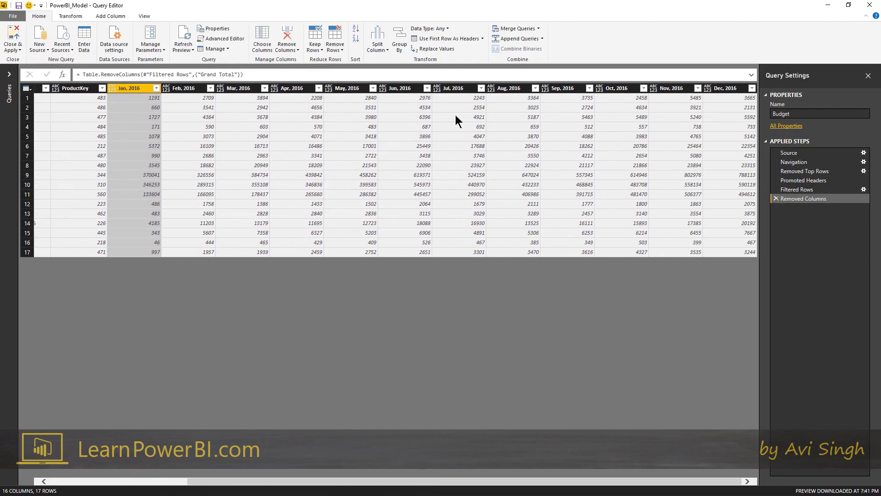
{"action": "left_click", "coordinate": [730, 88], "text": "shift"}
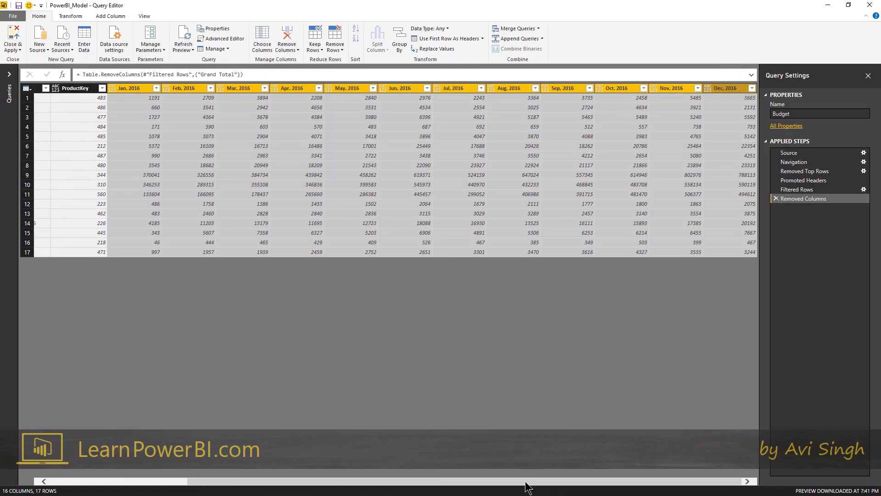
{"action": "left_click_drag", "start_coordinate": [525, 481], "coordinate": [388, 481]}
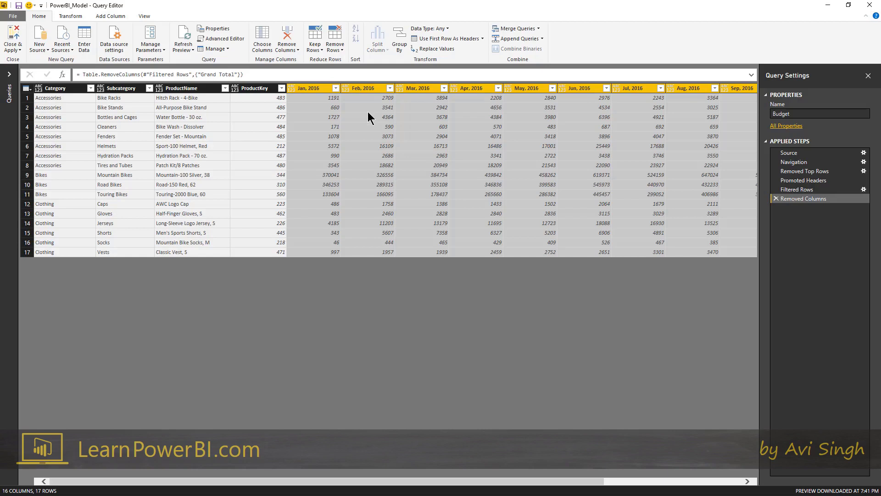
{"action": "left_click", "coordinate": [70, 16]}
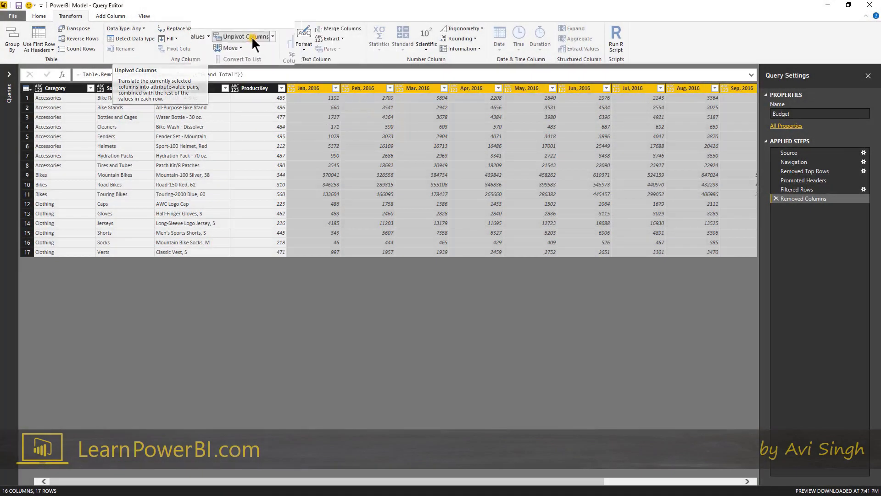
- Unpivot the selected month columns into Attribute/Value rows, comparing against the Removed Columns step
{"action": "left_click", "coordinate": [244, 29]}
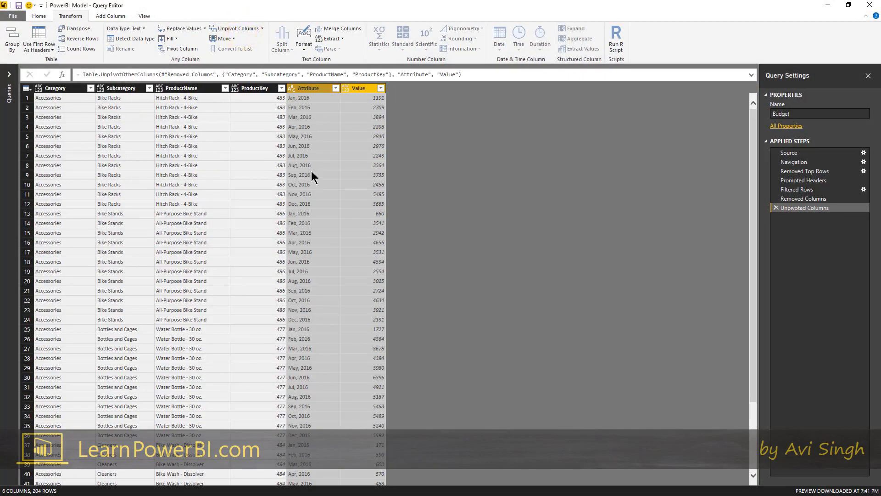
{"action": "left_click", "coordinate": [803, 199]}
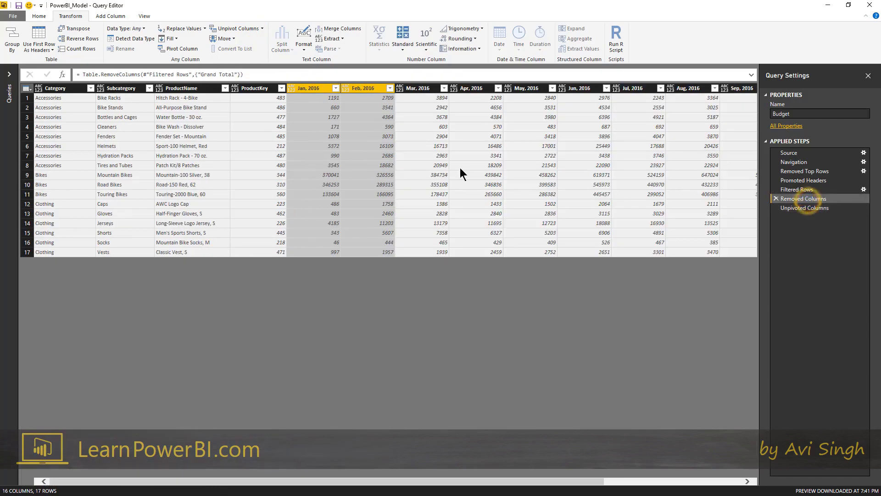
{"action": "left_click", "coordinate": [317, 87]}
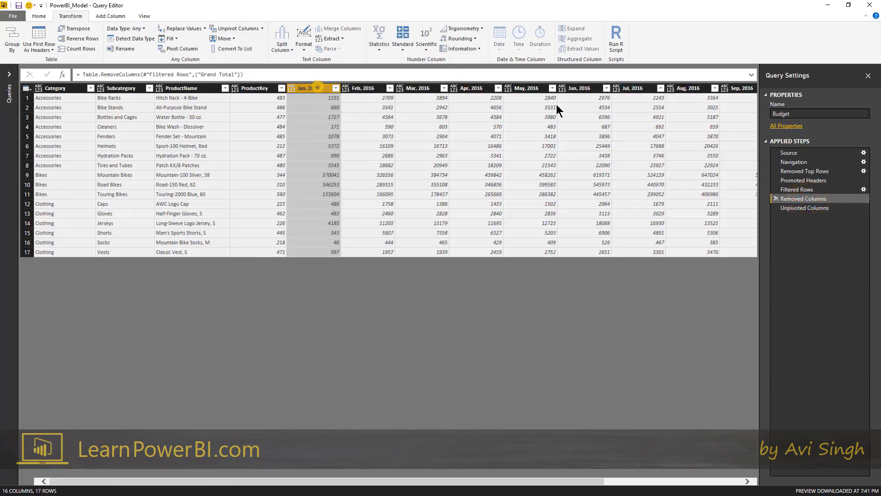
{"action": "left_click", "coordinate": [804, 207]}
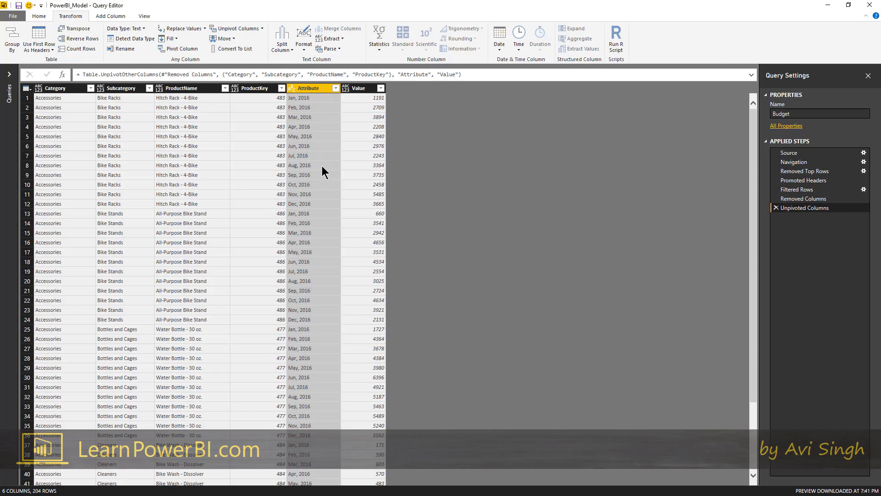
- Rename the Attribute column to Month
{"action": "left_click", "coordinate": [361, 88]}
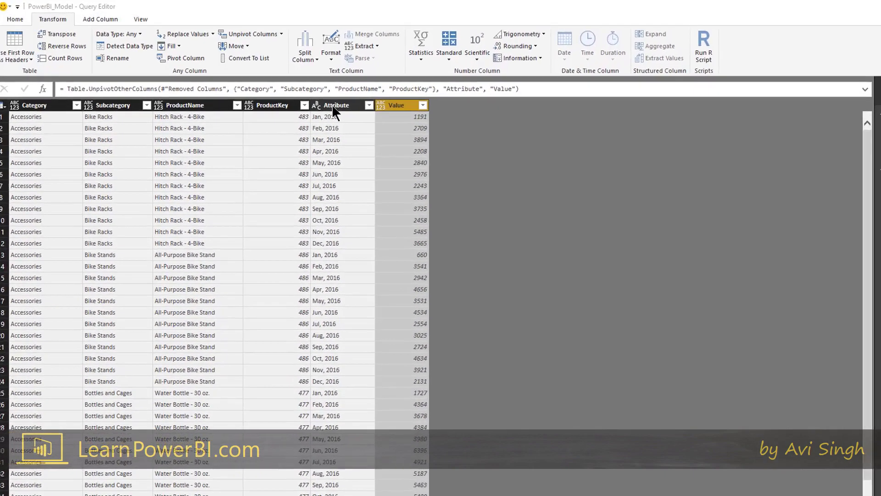
{"action": "double_click", "coordinate": [308, 88]}
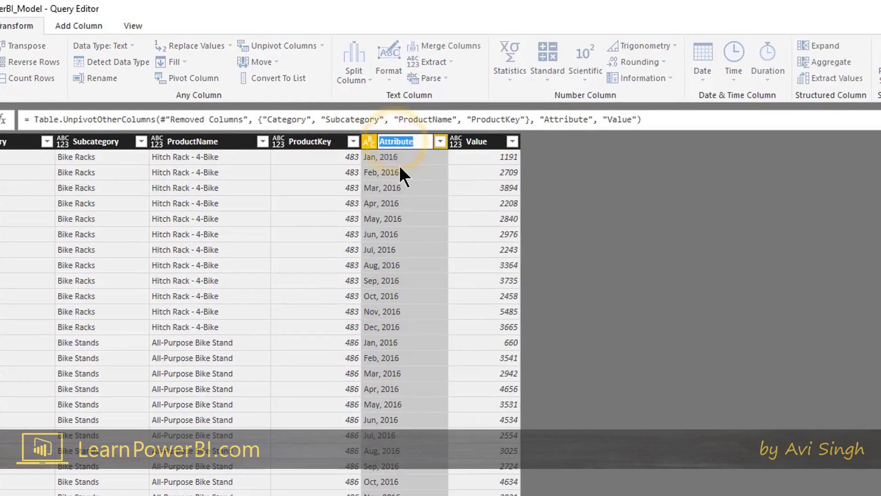
{"action": "right_click", "coordinate": [406, 146]}
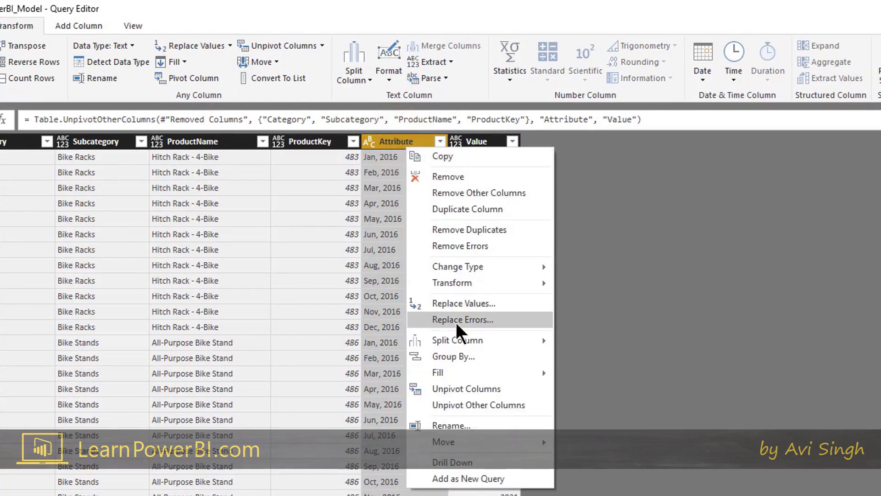
{"action": "left_click", "coordinate": [451, 425]}
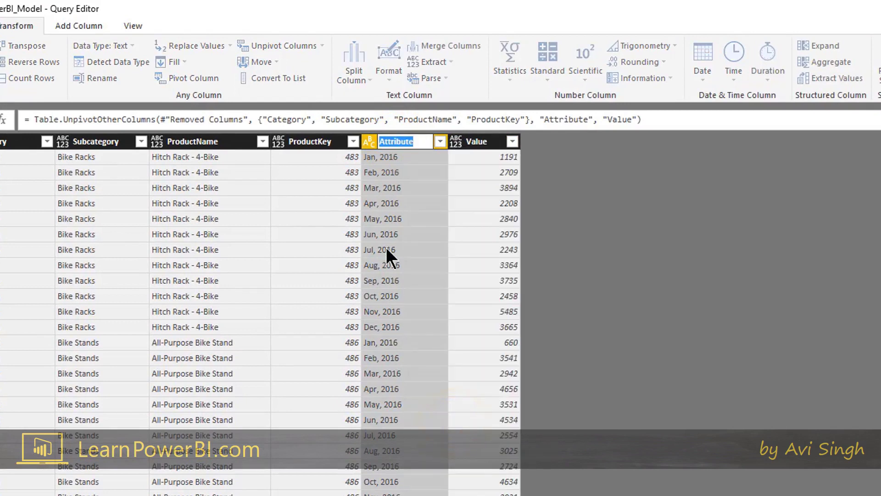
{"action": "type", "text": "Month"}
{"action": "key", "text": "Return"}
- Rename the Value column to BudgetAmount
{"action": "double_click", "coordinate": [462, 143]}
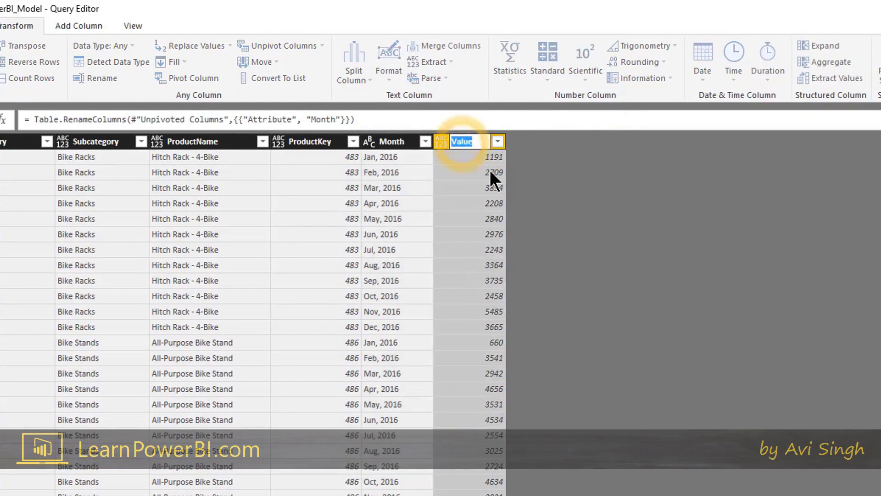
{"action": "type", "text": "BudgetAmount"}
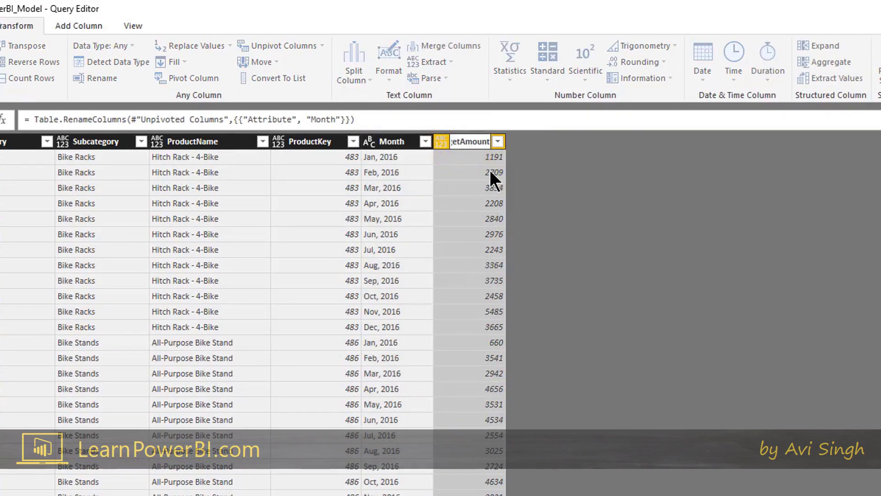
{"action": "key", "text": "Return"}
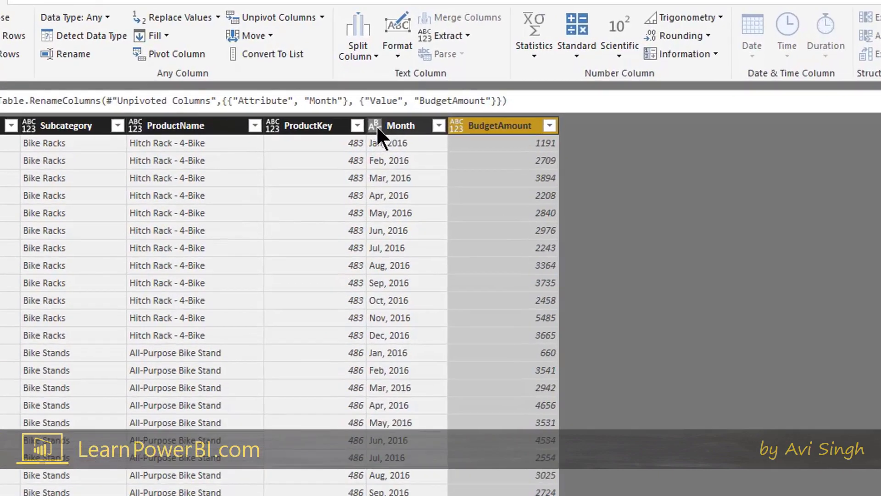
- Change the Month column's data type to Date so values read like 1/1/2016
{"action": "left_click", "coordinate": [291, 89]}
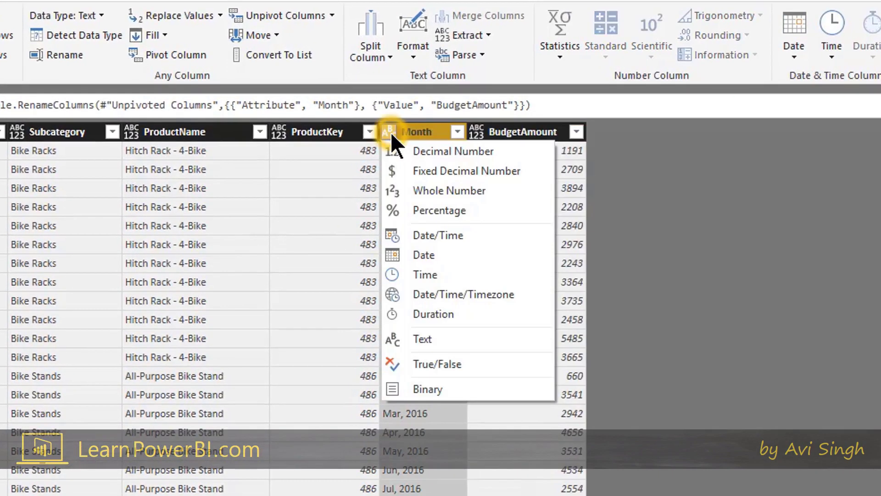
{"action": "left_click", "coordinate": [439, 254]}
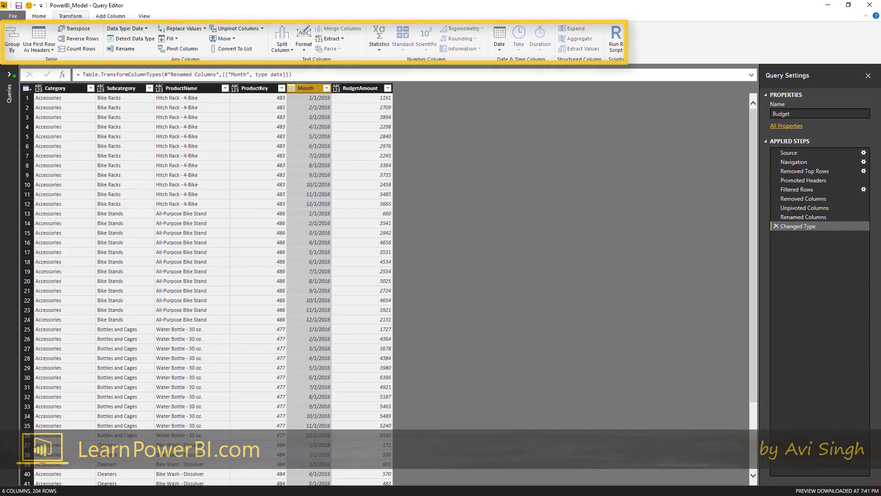
{"action": "left_click", "coordinate": [7, 75]}
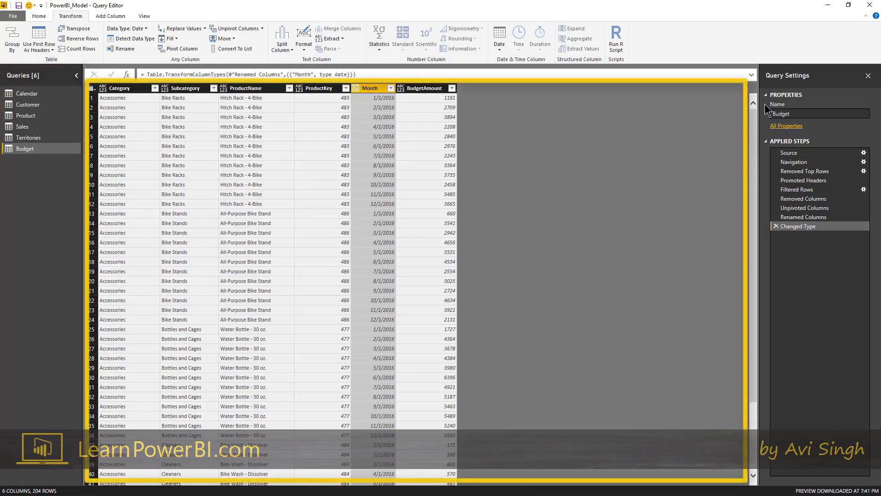
{"action": "left_click", "coordinate": [78, 76]}
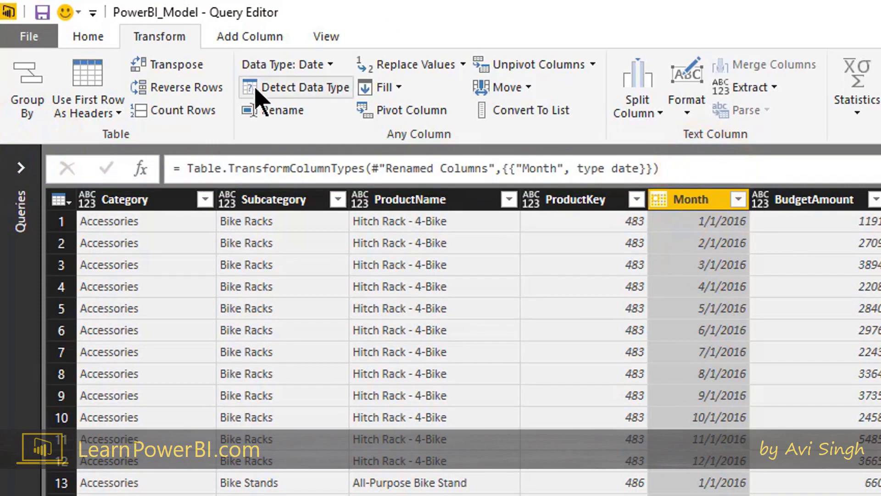
- Hide and then re-show the formula bar from the View options
{"action": "left_click", "coordinate": [325, 39]}
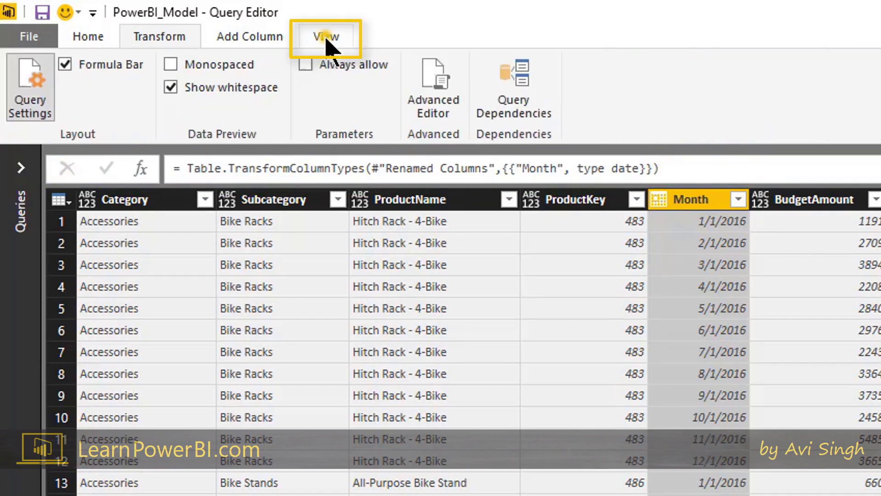
{"action": "left_click", "coordinate": [69, 67]}
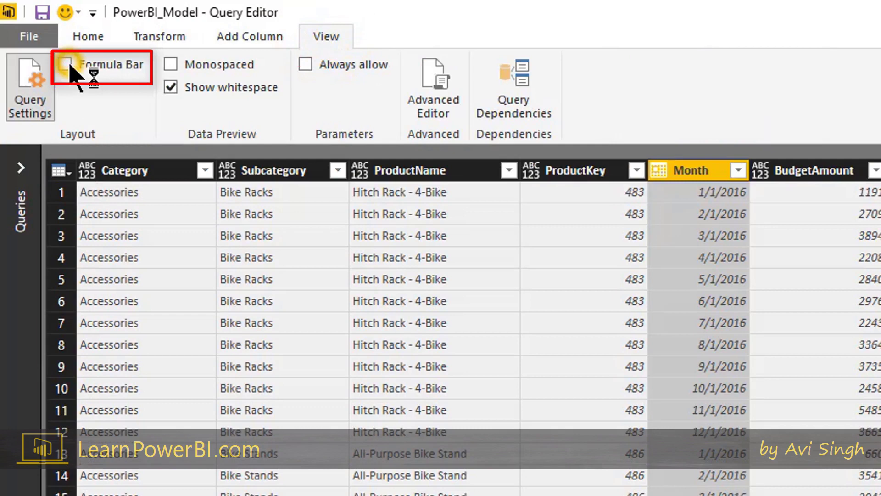
{"action": "left_click", "coordinate": [65, 64]}
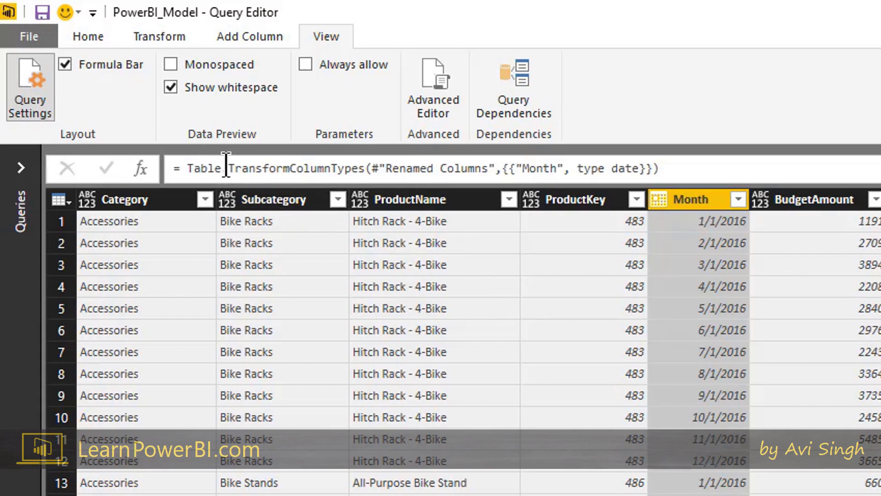
- Edit the Changed Type formula to Table.TransformColumnTypes(#"Renamed Columns",{{"Month", type date}}) and commit it
{"action": "left_click_drag", "start_coordinate": [228, 169], "coordinate": [680, 168]}
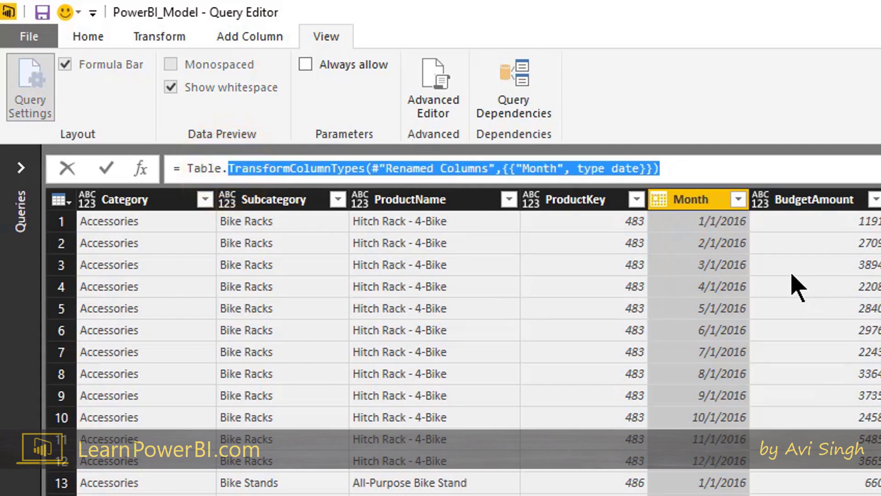
{"action": "left_click", "coordinate": [698, 167]}
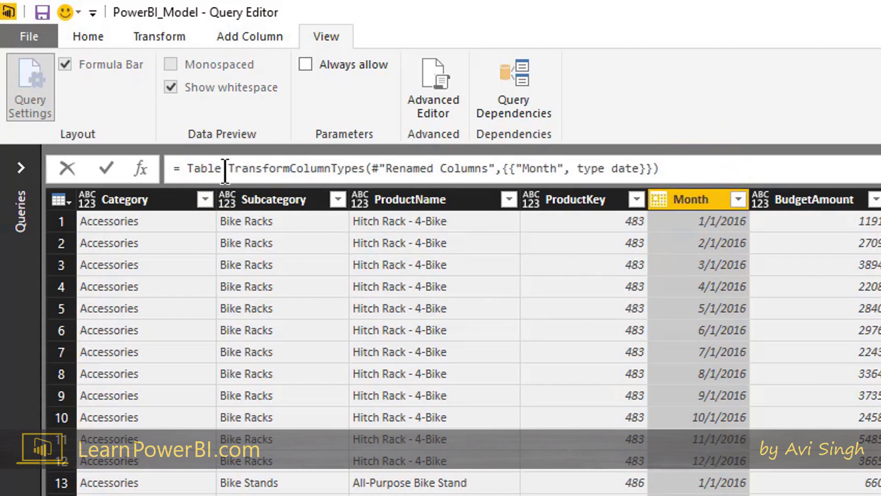
{"action": "left_click_drag", "start_coordinate": [387, 168], "coordinate": [477, 170]}
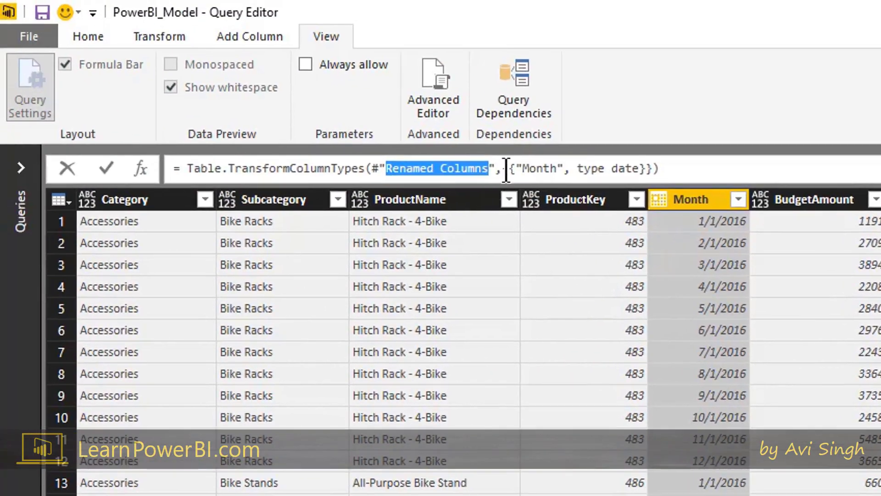
{"action": "left_click", "coordinate": [505, 168]}
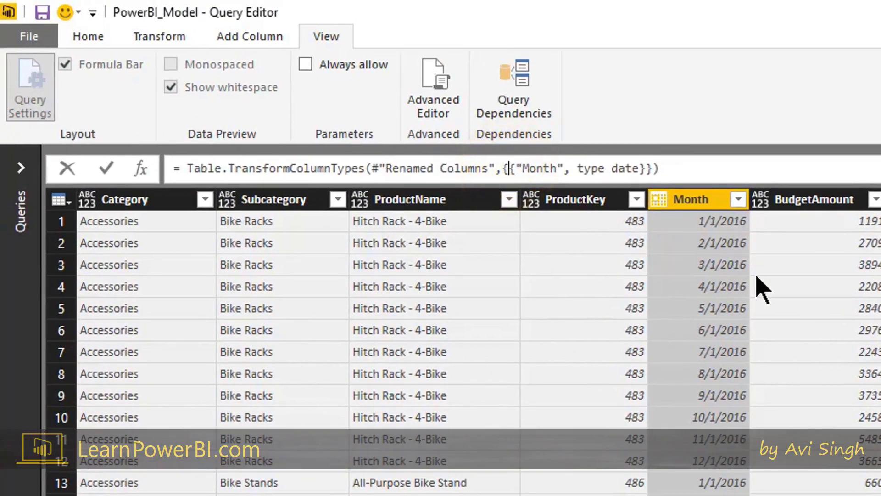
{"action": "left_click", "coordinate": [778, 296]}
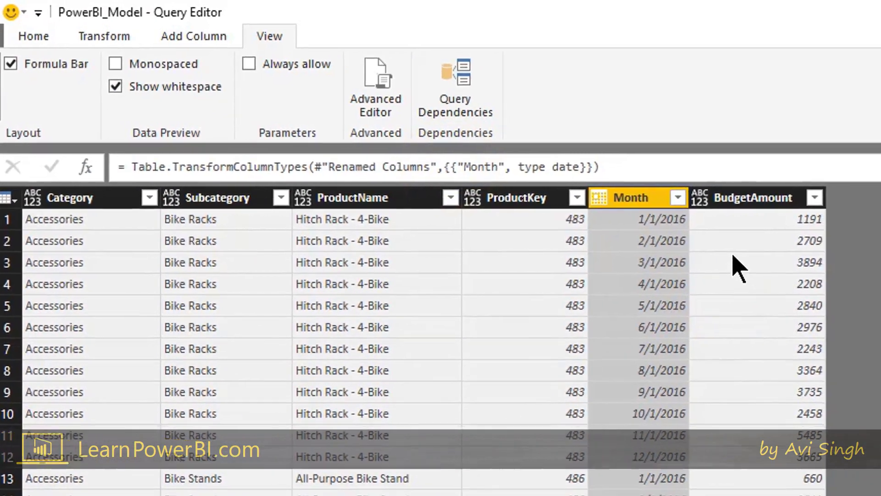
- Set BudgetAmount to Fixed Decimal Number (currency) and verify it in the Changed Type step
{"action": "left_click", "coordinate": [821, 262]}
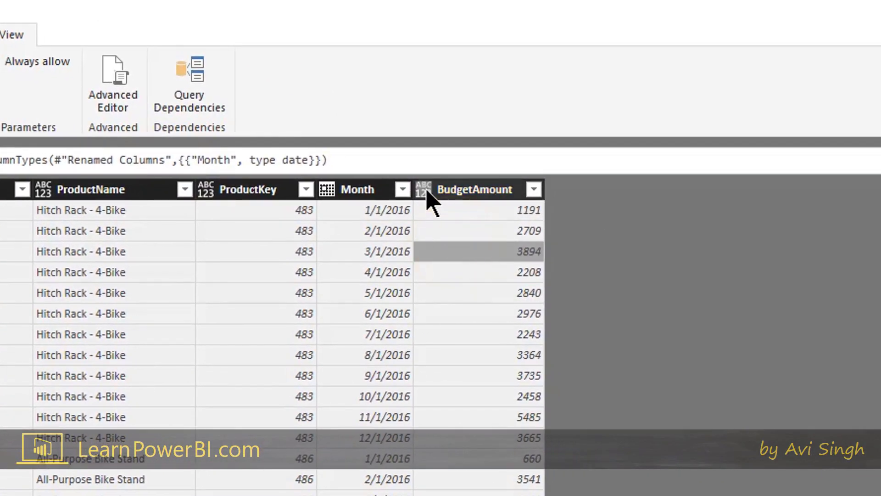
{"action": "left_click", "coordinate": [426, 190]}
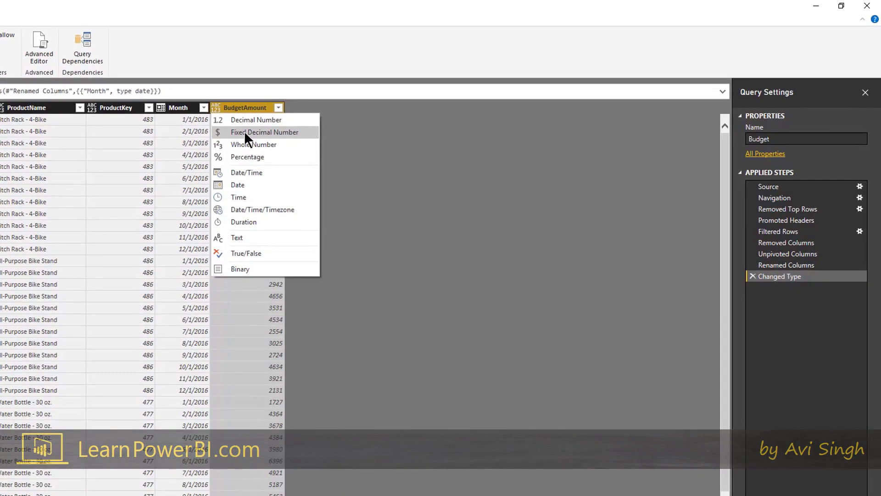
{"action": "left_click", "coordinate": [244, 132]}
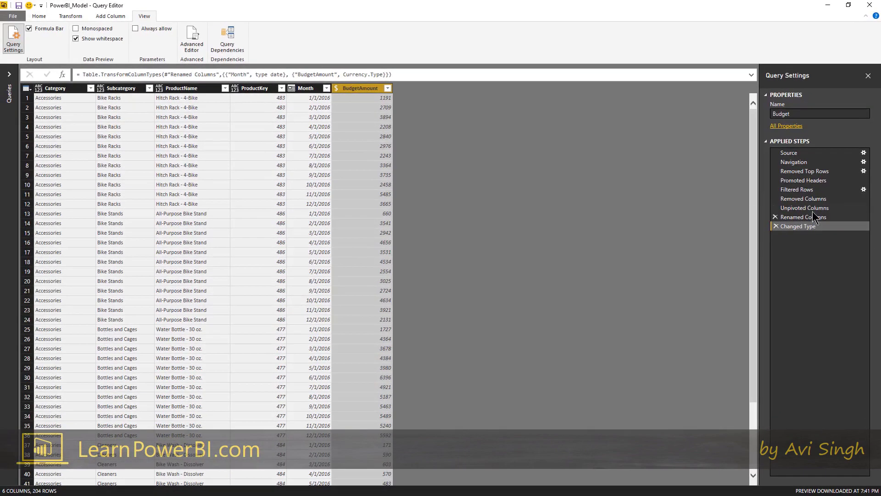
{"action": "left_click", "coordinate": [810, 215]}
{"action": "left_click", "coordinate": [795, 227]}
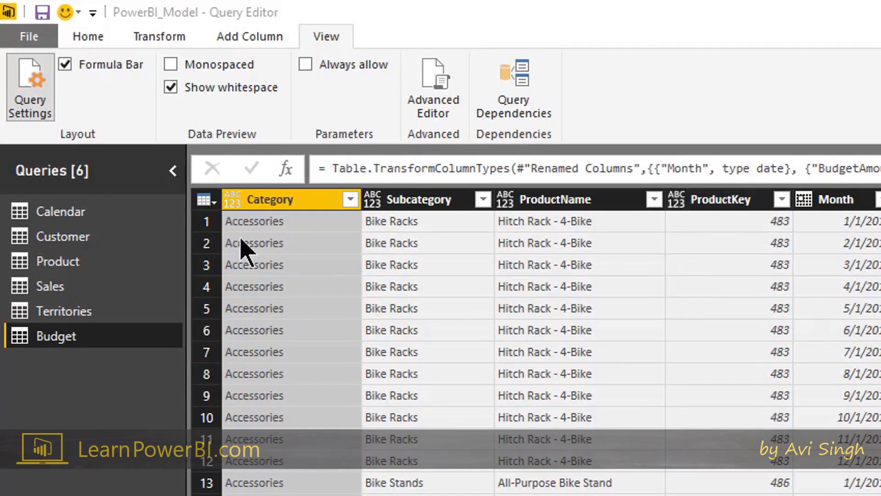
- Check the data type of ProductKey in the Product query without changing it
{"action": "left_click", "coordinate": [173, 170]}
{"action": "left_click", "coordinate": [28, 166]}
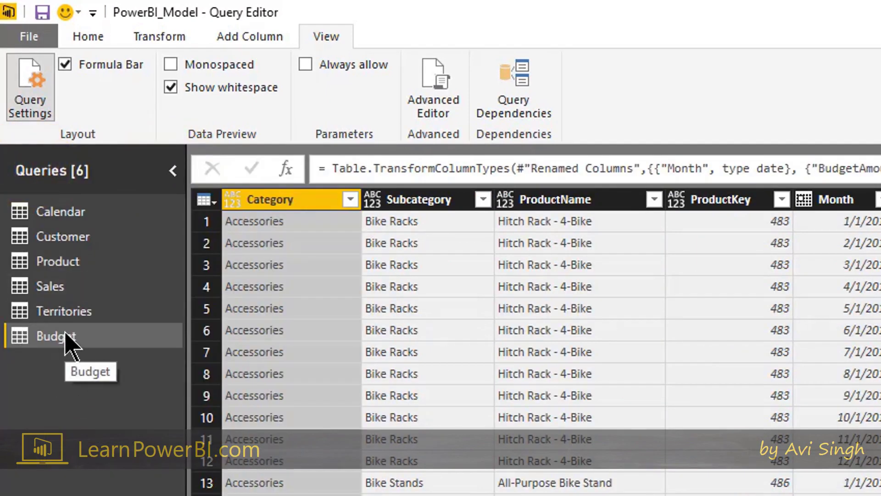
{"action": "left_click", "coordinate": [72, 267]}
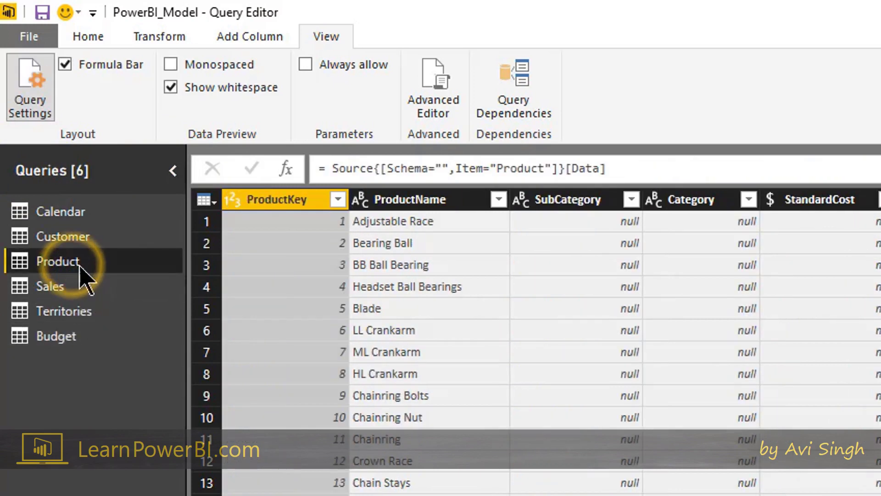
{"action": "left_click", "coordinate": [232, 201]}
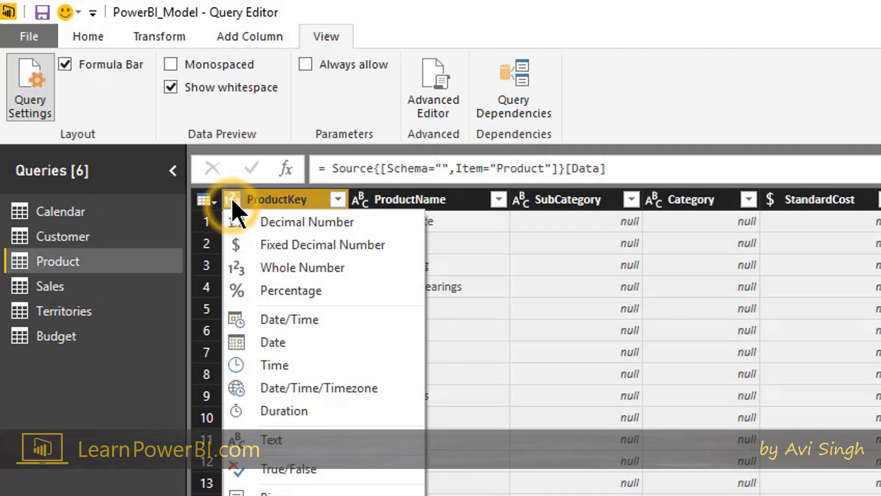
{"action": "left_click", "coordinate": [579, 408]}
- Set the Budget query's ProductKey column to Whole Number
{"action": "left_click", "coordinate": [73, 337]}
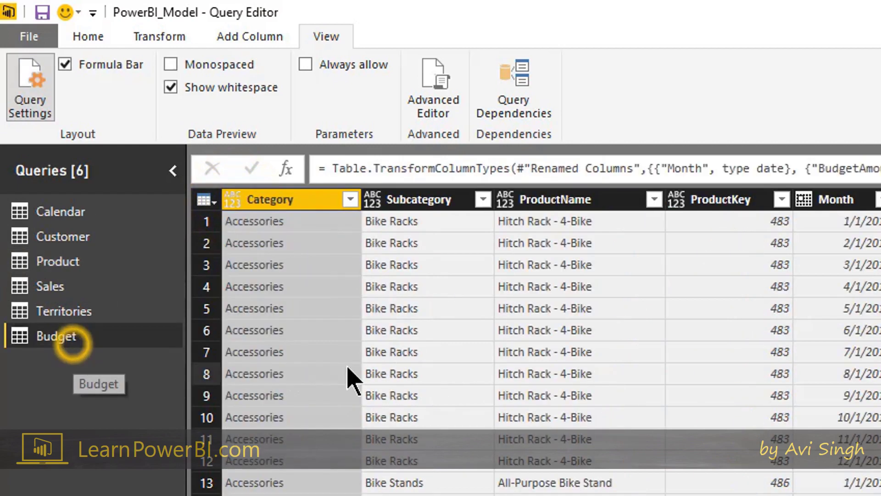
{"action": "left_click", "coordinate": [676, 204]}
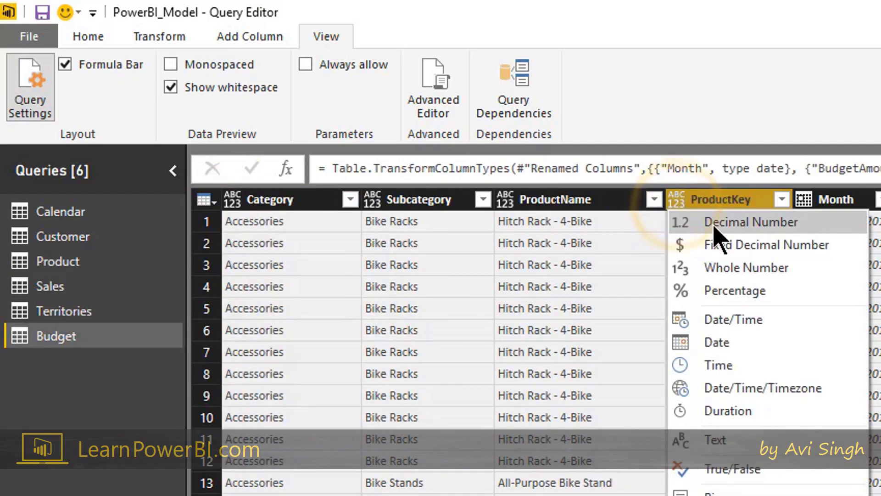
{"action": "left_click", "coordinate": [724, 263]}
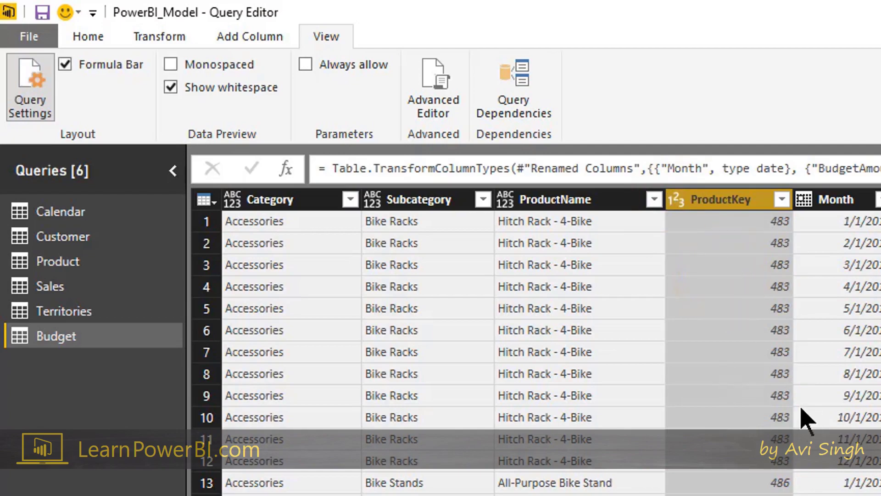
- Use Close & Apply to load the Budget query changes into the model
{"action": "left_click", "coordinate": [96, 36]}
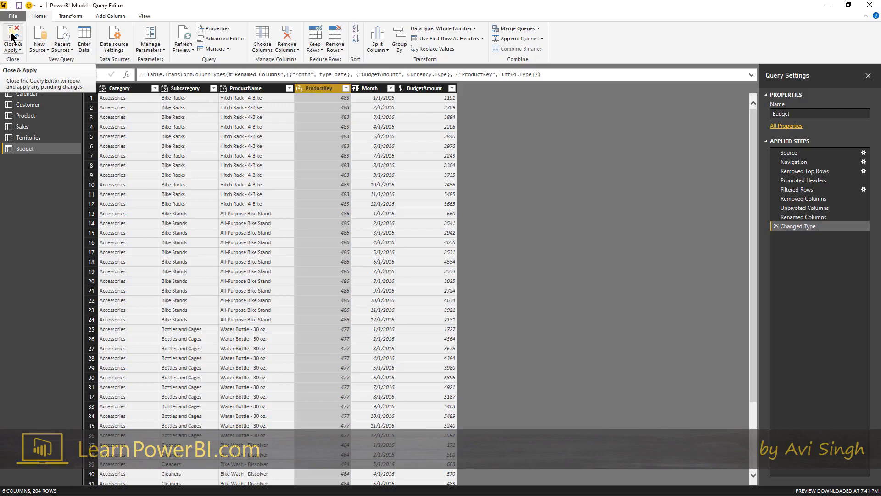
{"action": "left_click_drag", "start_coordinate": [138, 6], "coordinate": [259, 106]}
{"action": "left_click", "coordinate": [121, 139]}
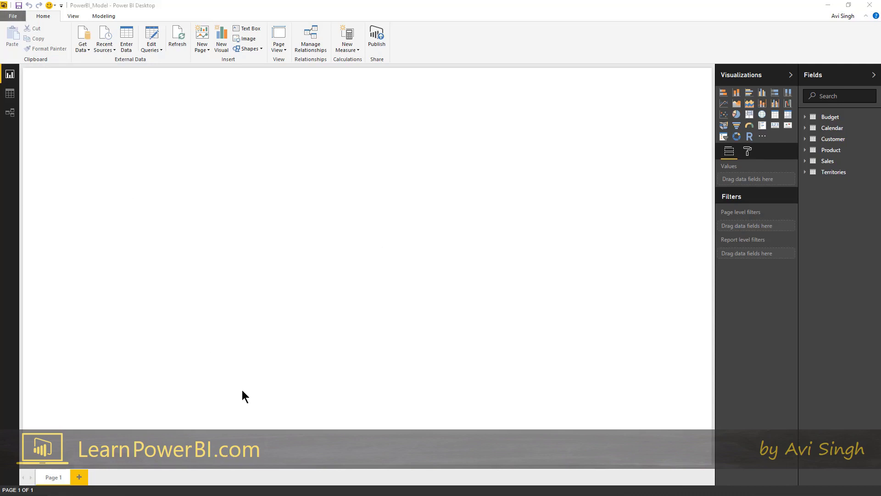
{"action": "key", "text": "alt+Tab"}
{"action": "left_click", "coordinate": [277, 229]}
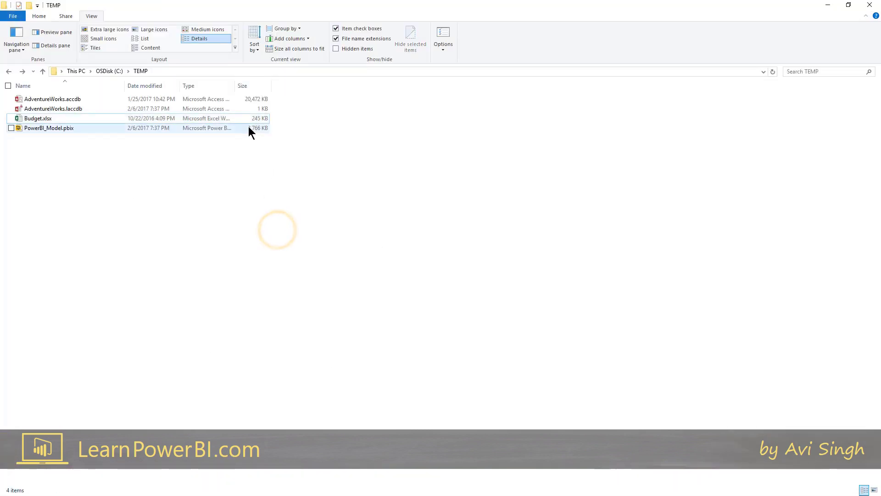
{"action": "left_click", "coordinate": [248, 127]}
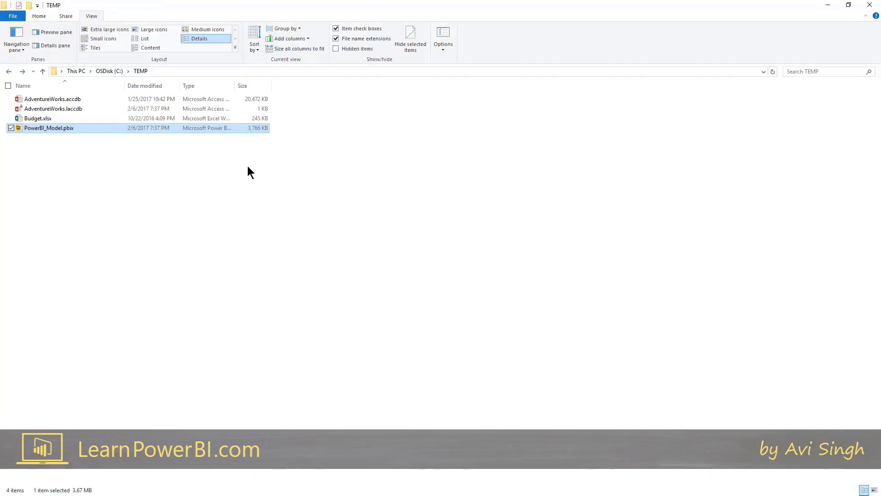
{"action": "left_click", "coordinate": [251, 163]}
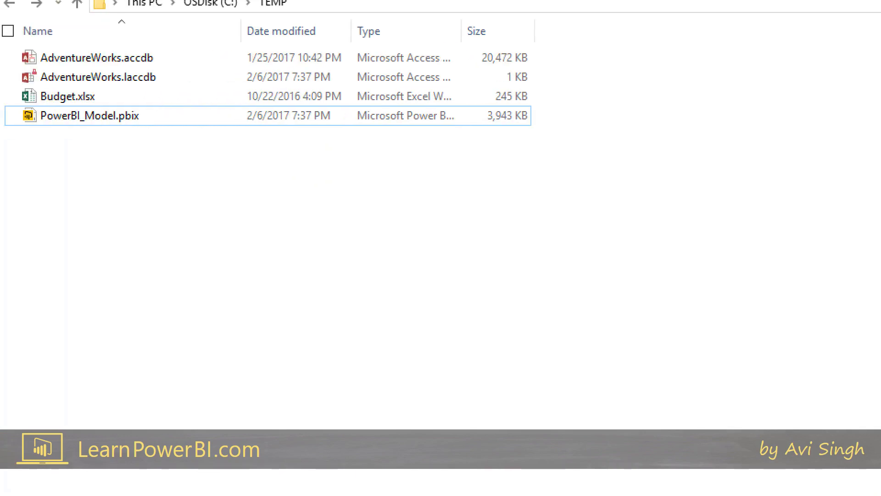
{"action": "left_click_drag", "start_coordinate": [531, 117], "coordinate": [638, 116]}
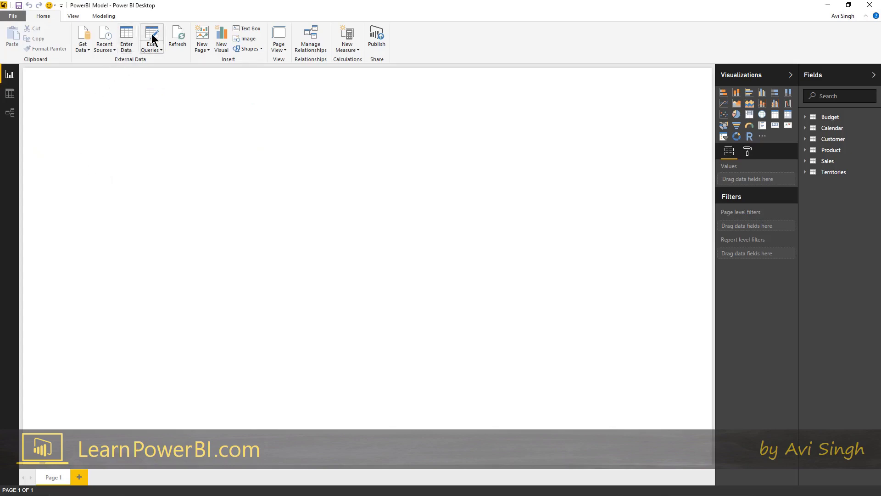
- Inspect the Product and Budget (204 rows) tables in Data view, then switch to Relationships view
{"action": "left_click", "coordinate": [10, 93]}
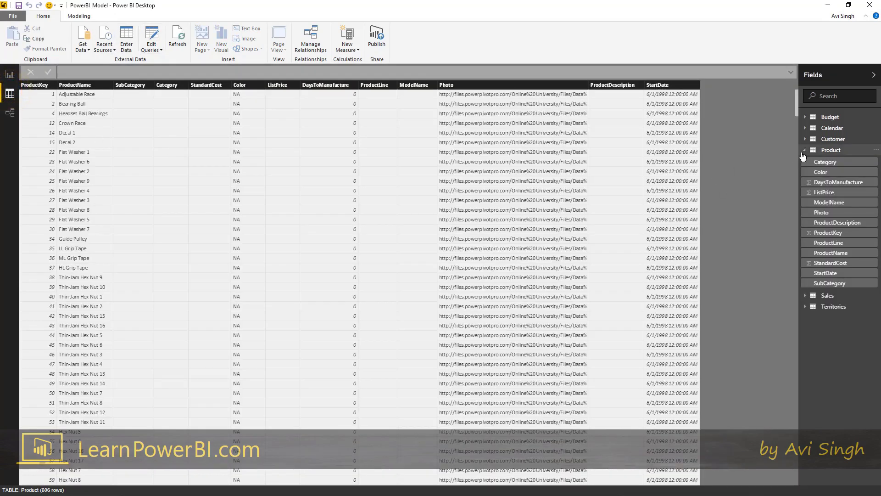
{"action": "left_click", "coordinate": [803, 150]}
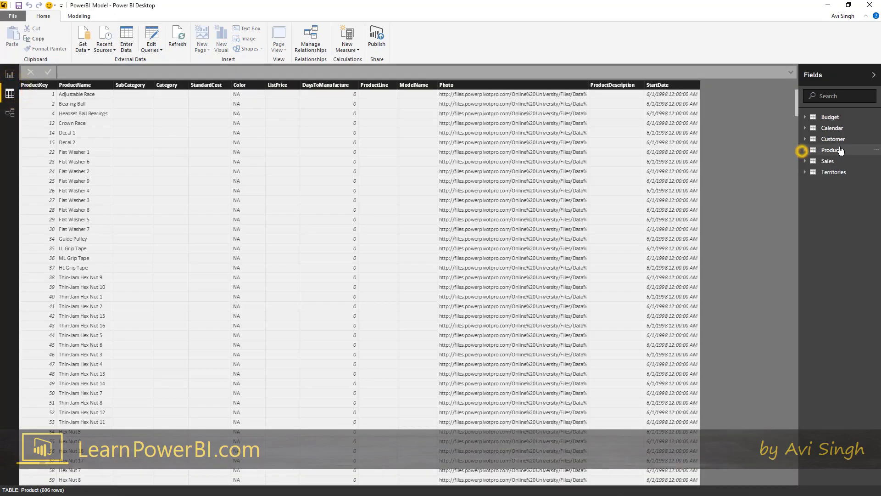
{"action": "left_click", "coordinate": [833, 118]}
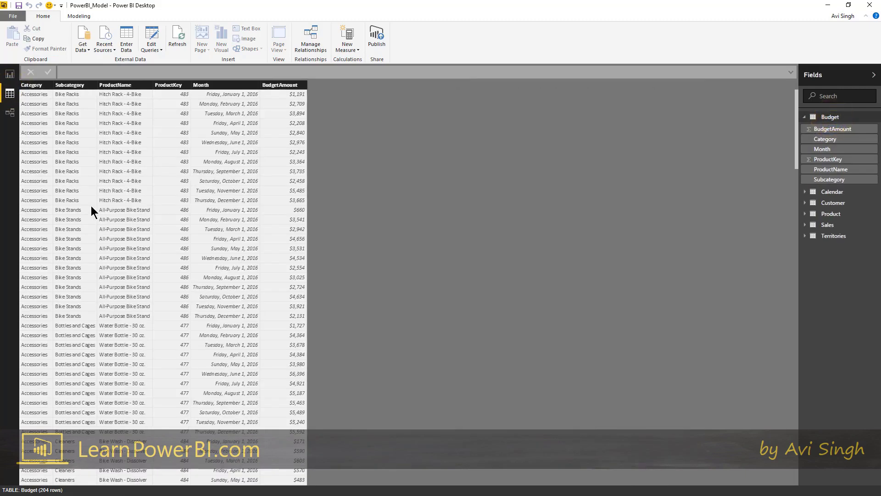
{"action": "left_click", "coordinate": [11, 113]}
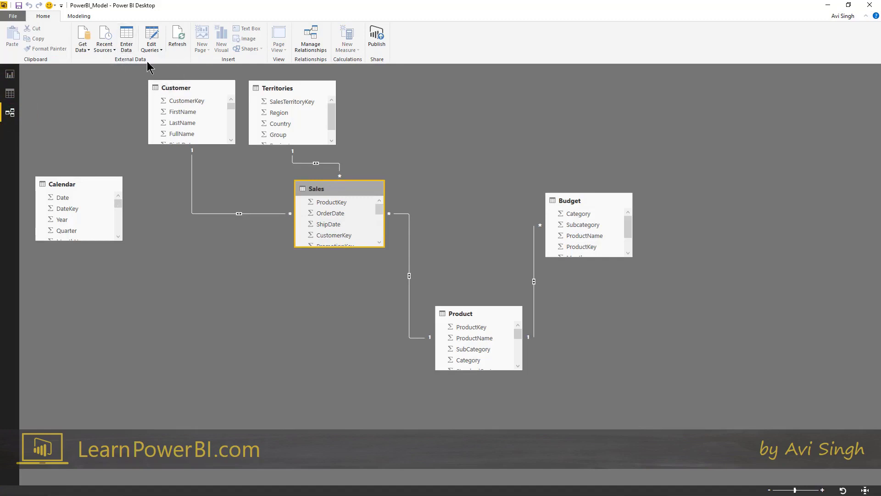
- Reopen the Query Editor via Edit Queries and maximize its window
{"action": "left_click", "coordinate": [152, 36]}
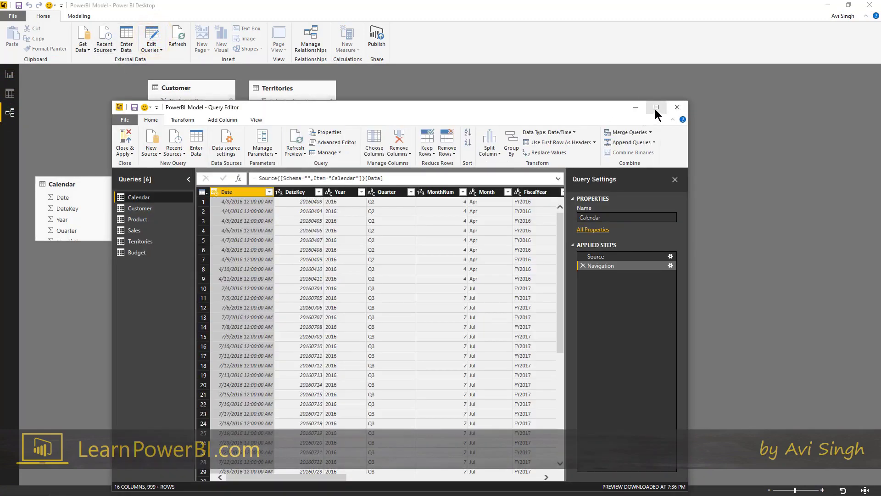
{"action": "left_click", "coordinate": [656, 107]}
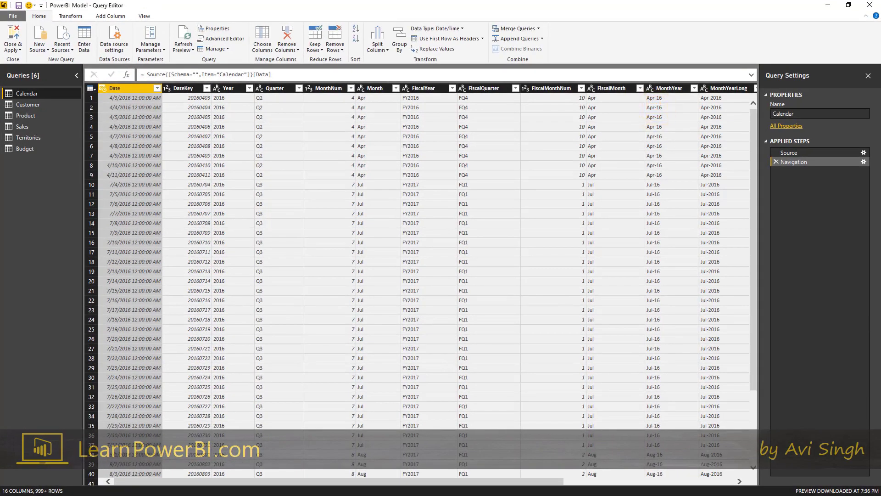